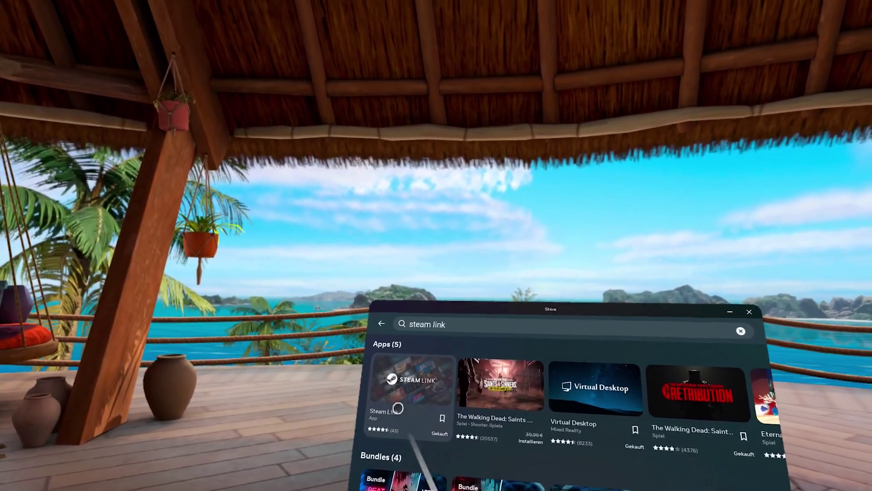
- Open the Steam Link store page, browse two gallery screenshots, and launch the app with Starten
left_click(418, 372)
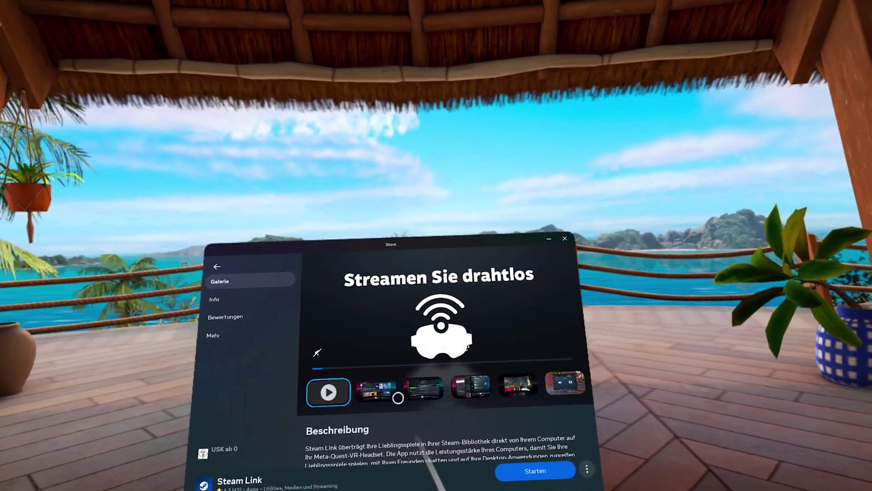
left_click(423, 395)
left_click(426, 422)
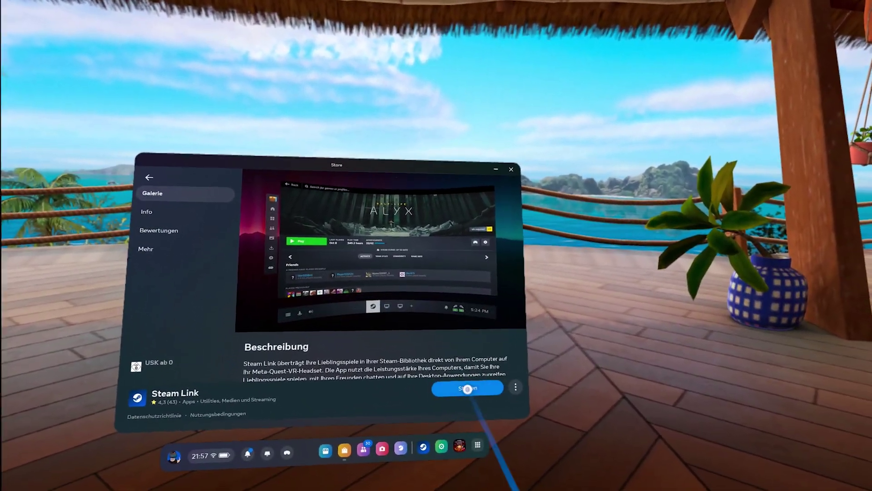
left_click(467, 388)
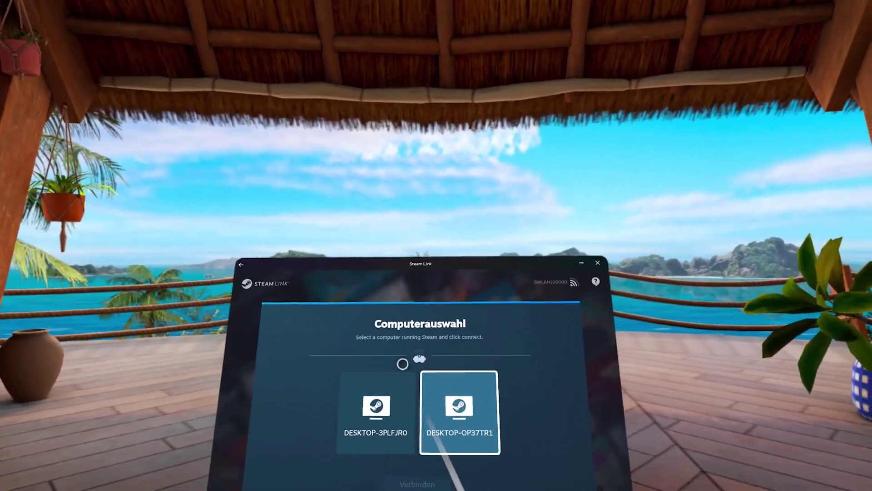
- Choose DESKTOP-OP37TR1 as the PC to stream from in Computerauswahl
left_click(458, 412)
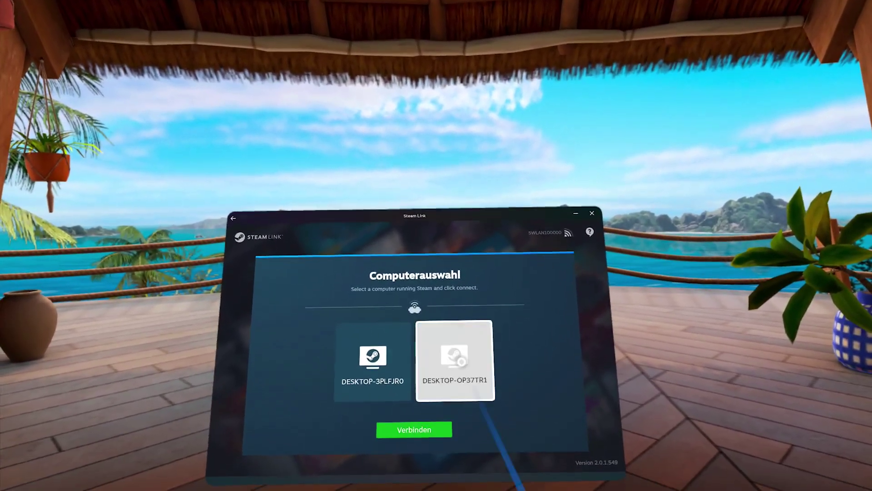